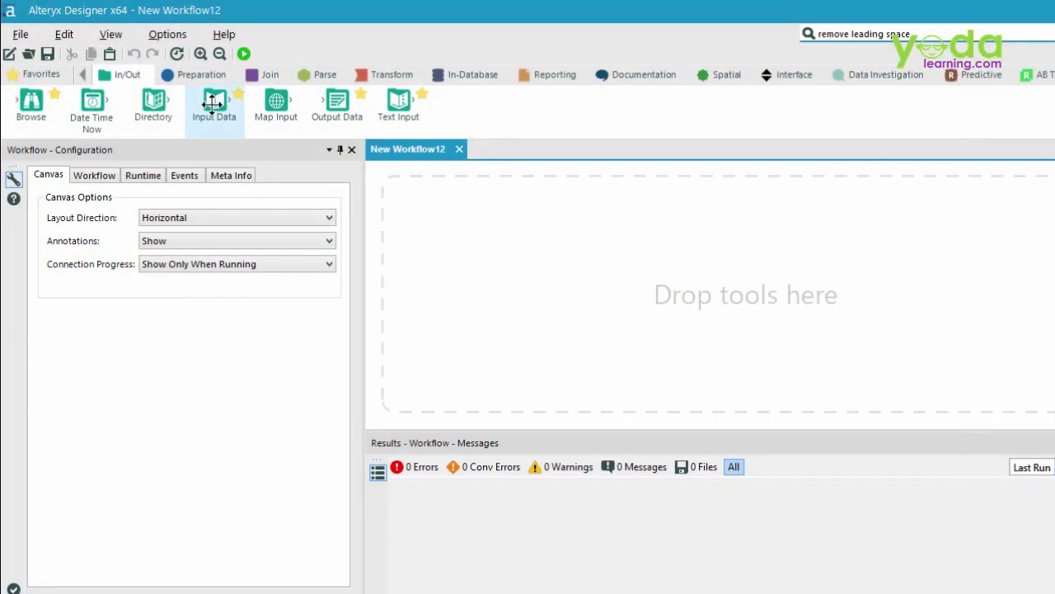
- Add an Input Data tool reading Browse_Emp_Data_417.csv and connect a Browse tool to its output
{"action": "left_click_drag", "start_coordinate": [212, 104], "coordinate": [451, 268]}
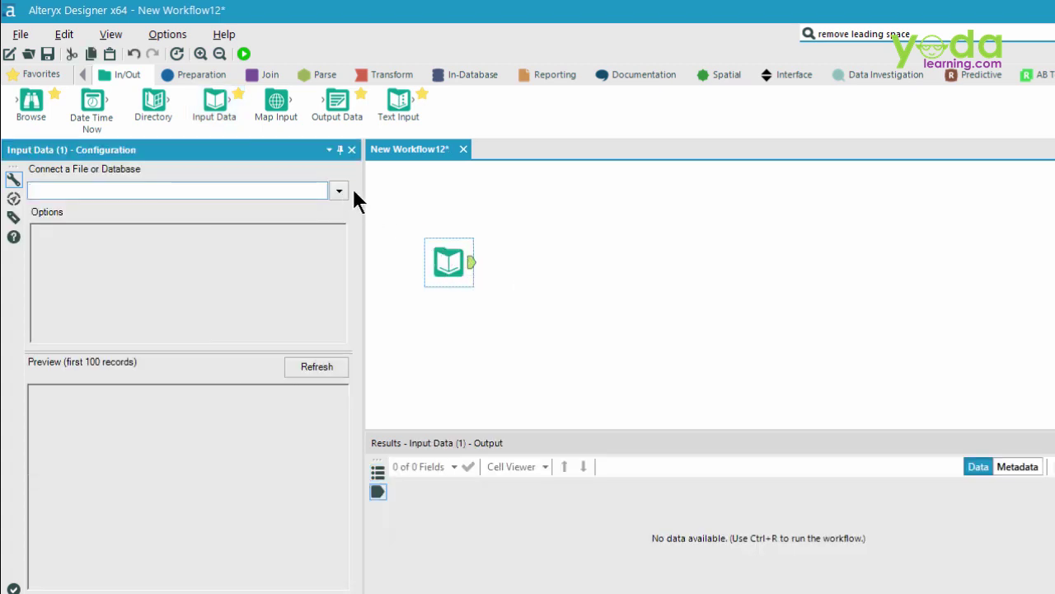
{"action": "left_click", "coordinate": [338, 190]}
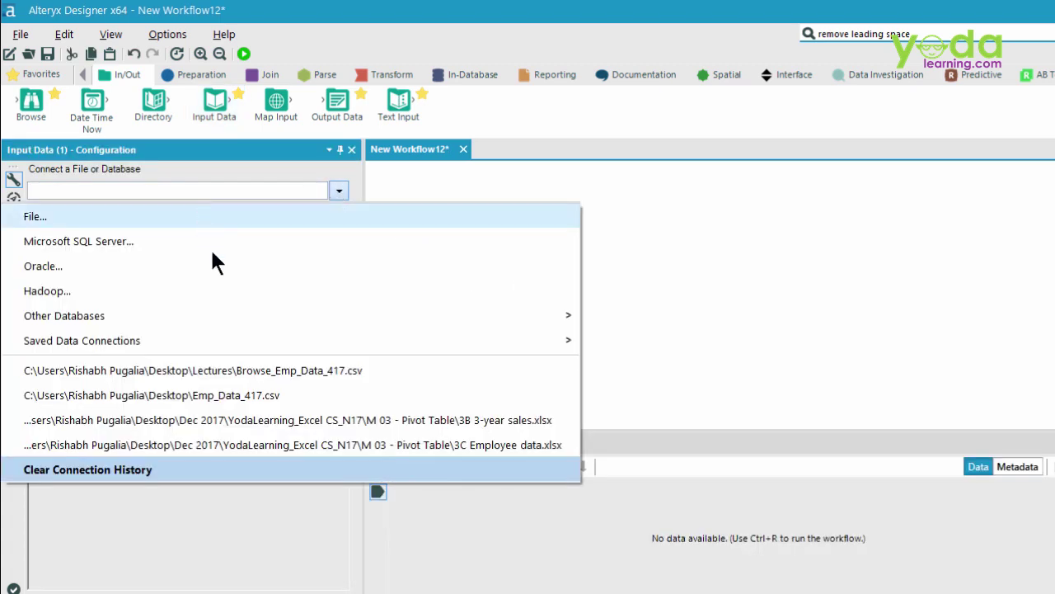
{"action": "left_click", "coordinate": [249, 371]}
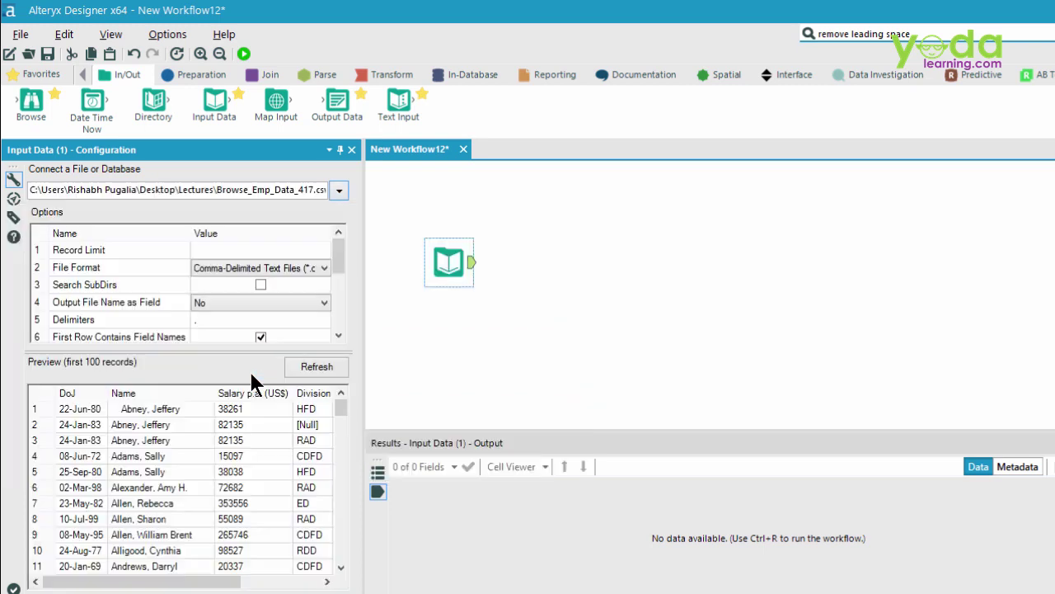
{"action": "left_click", "coordinate": [443, 264]}
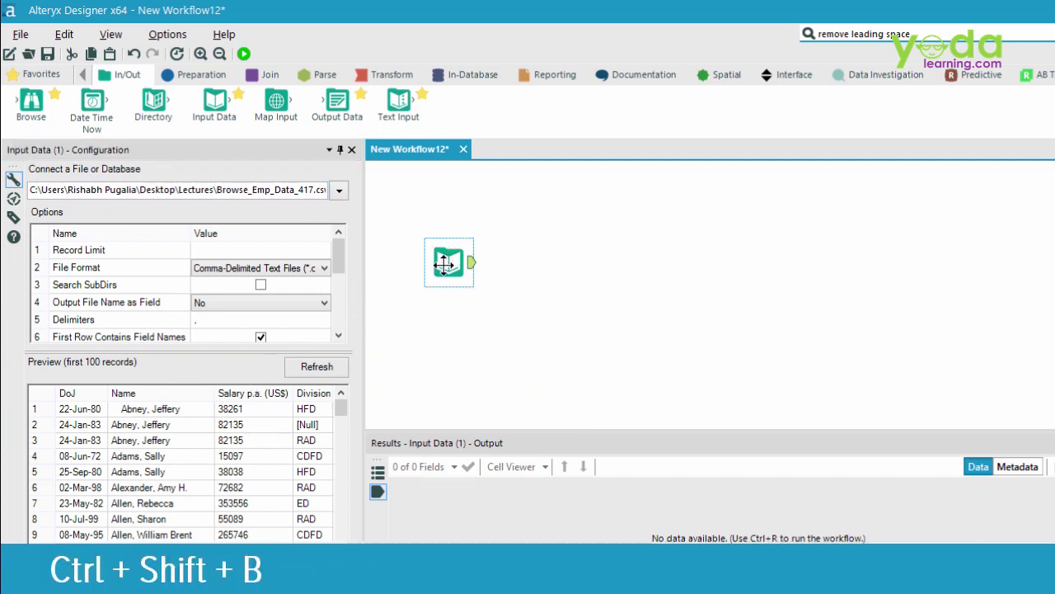
{"action": "key", "text": "ctrl+shift+b"}
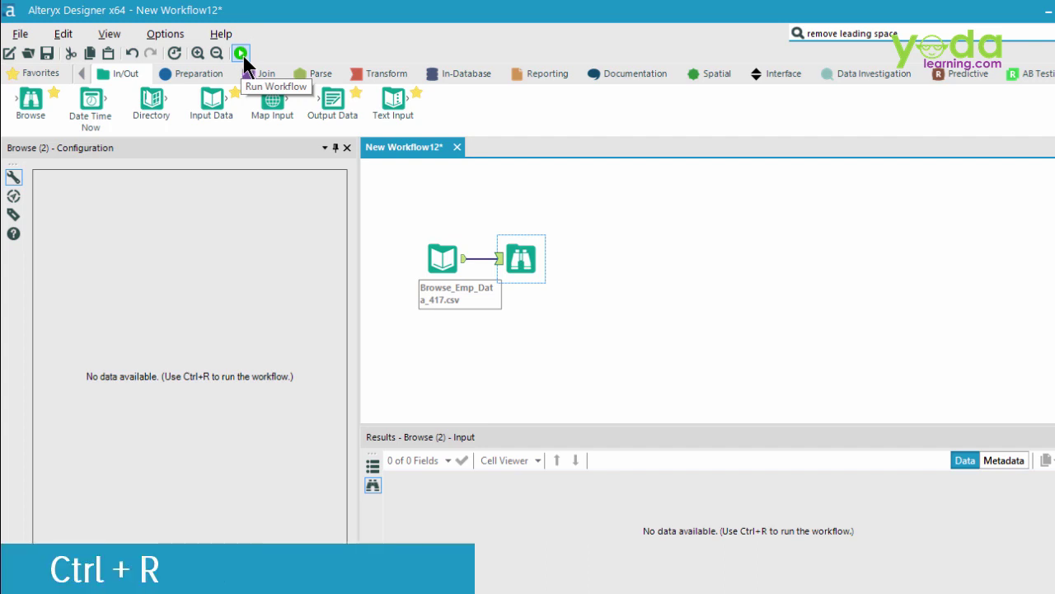
- Run the workflow and dismiss the finished-running message showing 417 records and 0 errors
{"action": "key", "text": "ctrl+r"}
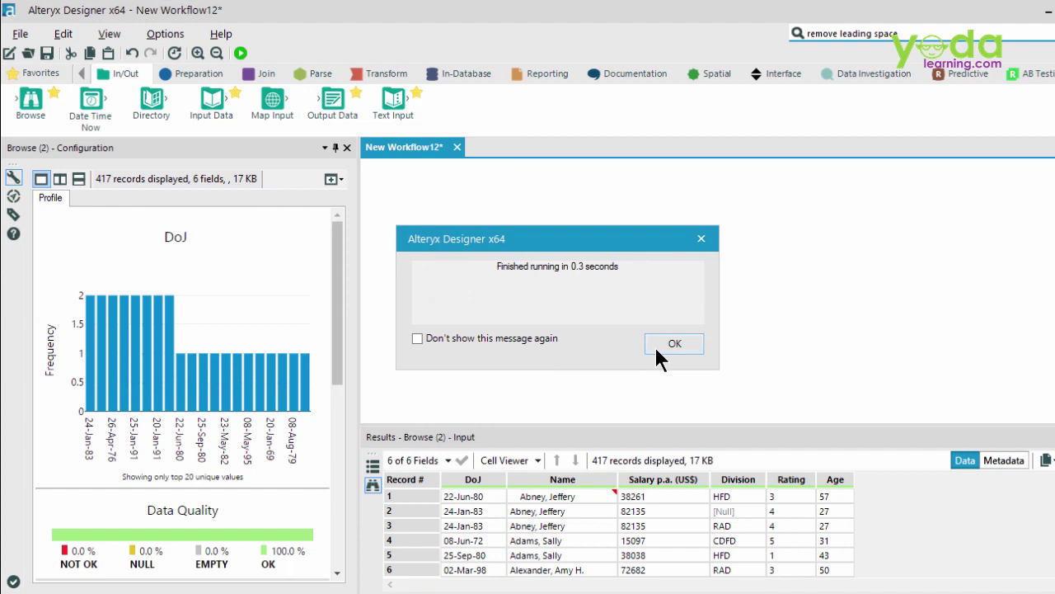
{"action": "left_click", "coordinate": [657, 350]}
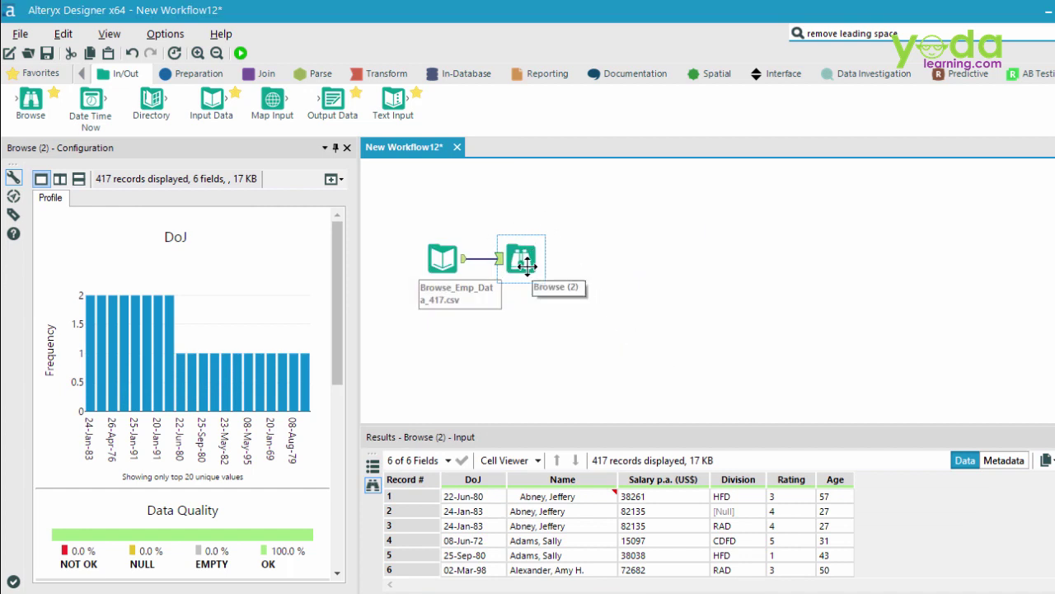
{"action": "scroll", "coordinate": [339, 284], "scroll_direction": "down", "scroll_amount": 5}
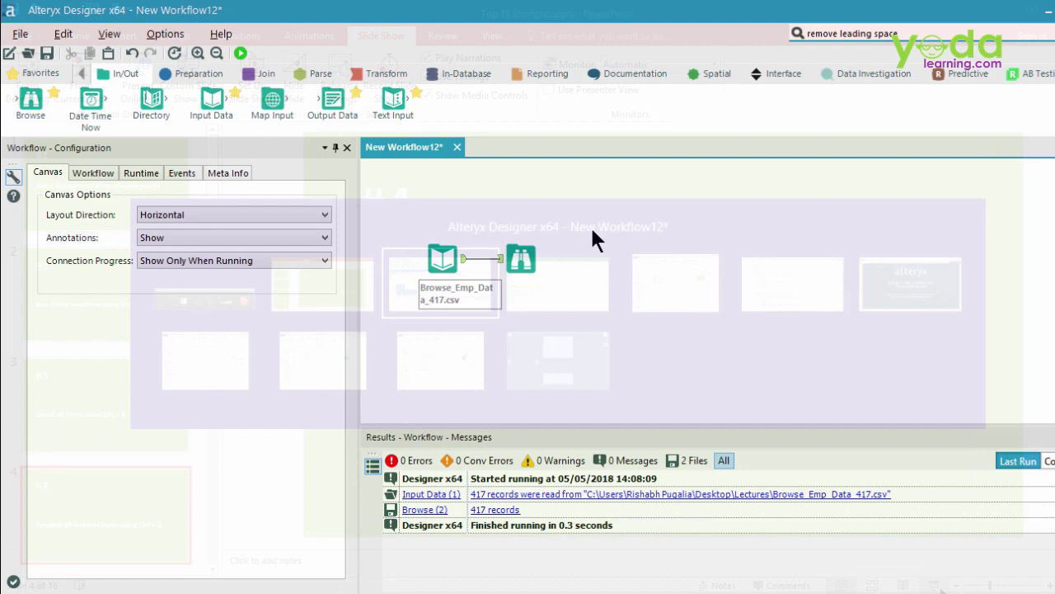
- Select all tools with Ctrl+A, then deselect everything with Ctrl+D
{"action": "left_click", "coordinate": [534, 261]}
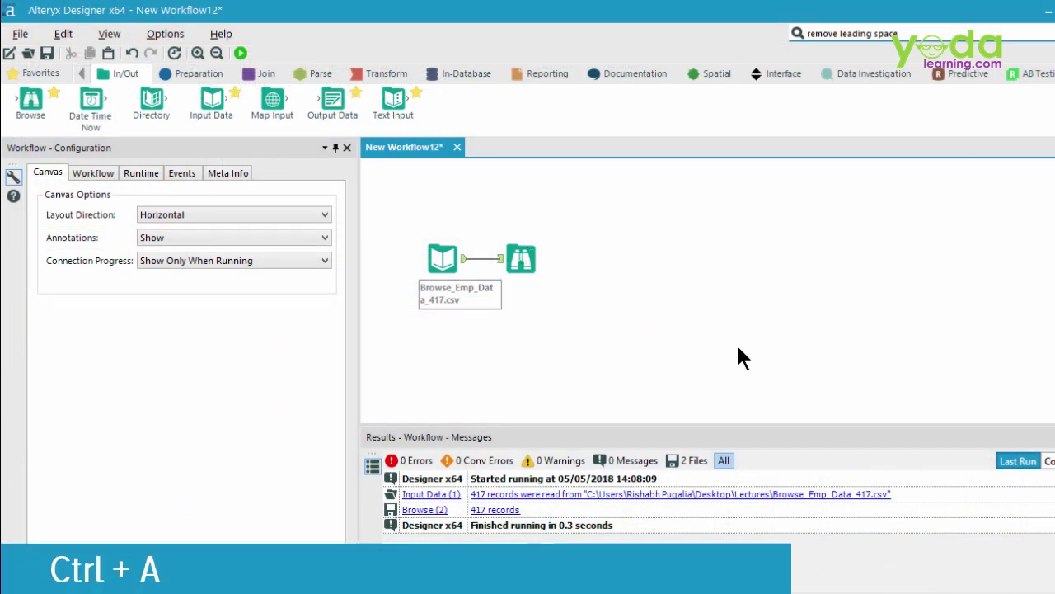
{"action": "key", "text": "ctrl+a"}
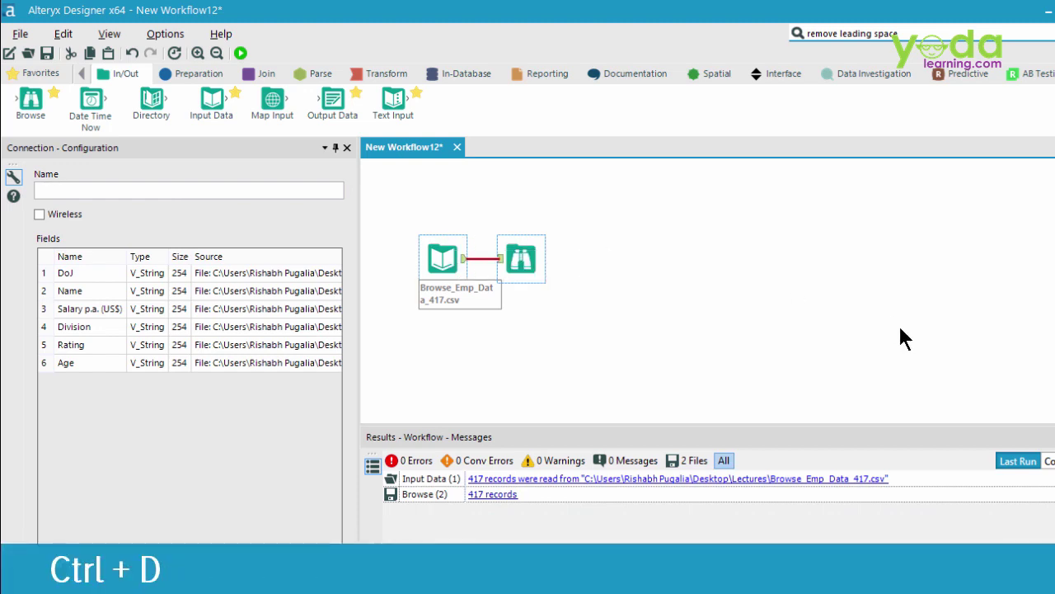
{"action": "key", "text": "ctrl+d"}
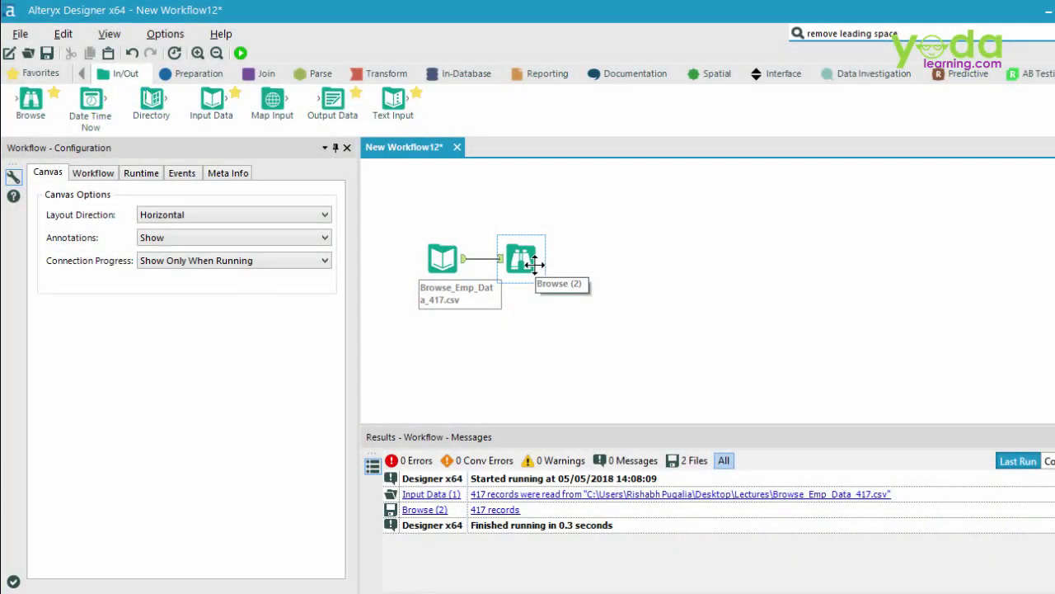
- Move the Browse tool and align it horizontally level with the Input Data tool
{"action": "left_click_drag", "start_coordinate": [535, 263], "coordinate": [589, 213]}
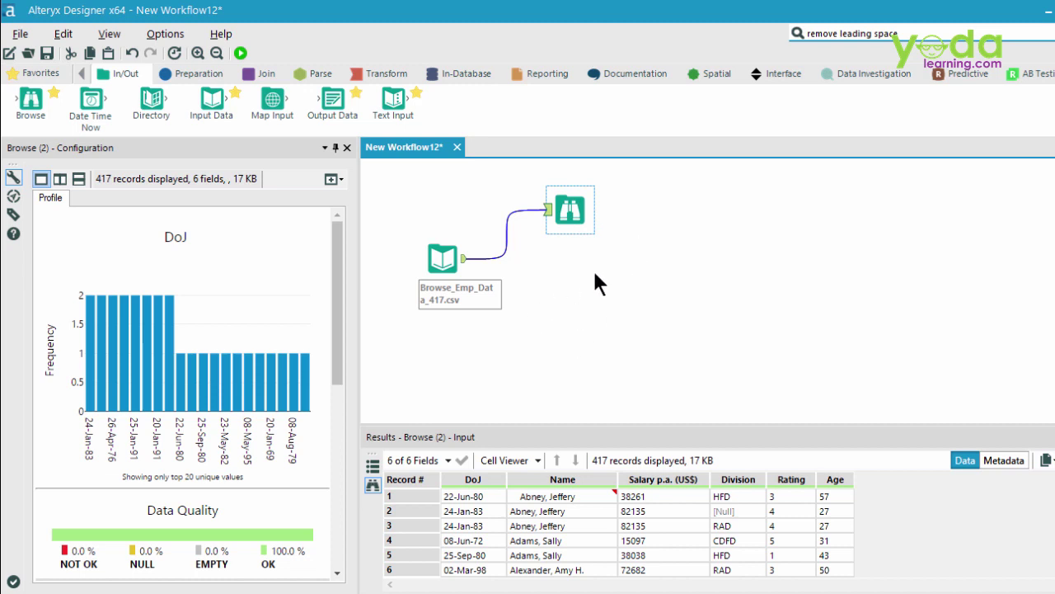
{"action": "left_click", "coordinate": [447, 262]}
{"action": "left_click", "coordinate": [567, 214]}
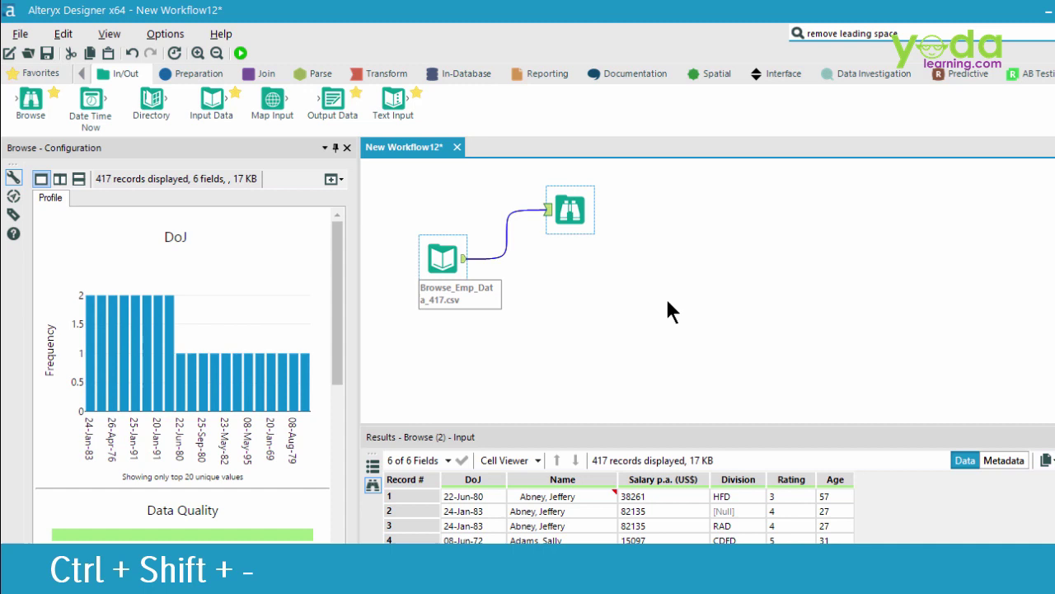
{"action": "key", "text": "ctrl+shift+minus"}
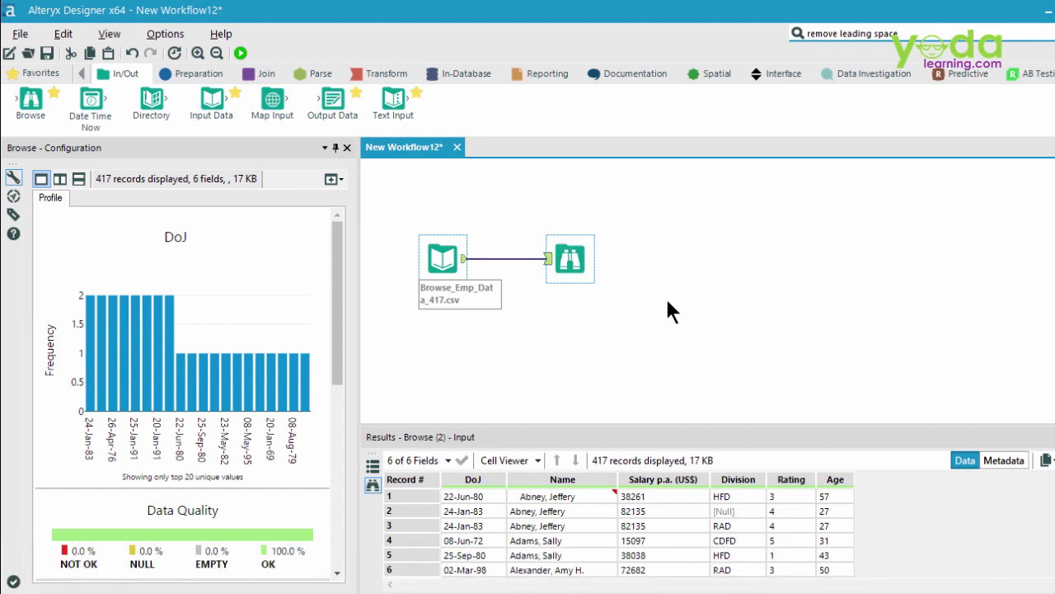
- Place the Browse tool below Input Data and align both tools vertically in one column
{"action": "left_click", "coordinate": [668, 309]}
{"action": "left_click_drag", "start_coordinate": [590, 264], "coordinate": [505, 377]}
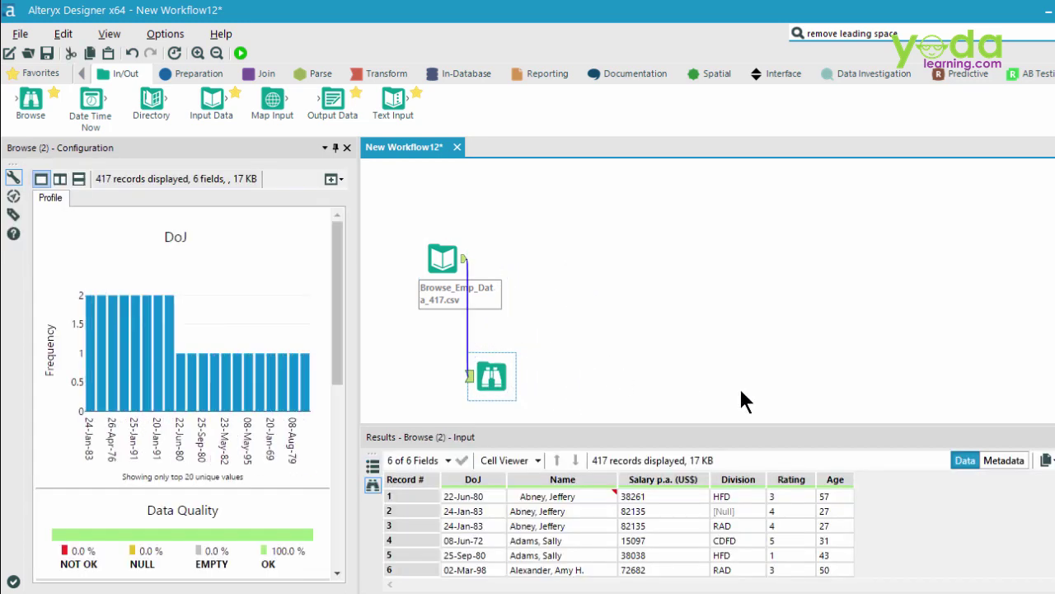
{"action": "left_click", "coordinate": [521, 340]}
{"action": "left_click", "coordinate": [455, 265]}
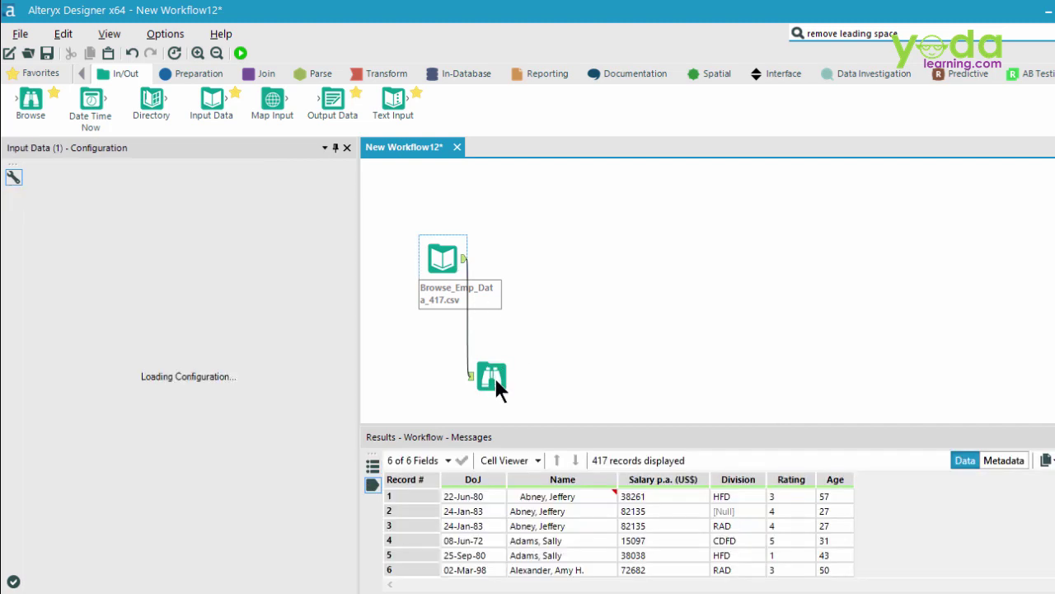
{"action": "left_click", "coordinate": [495, 377], "text": "ctrl"}
{"action": "key", "text": "ctrl+shift+plus"}
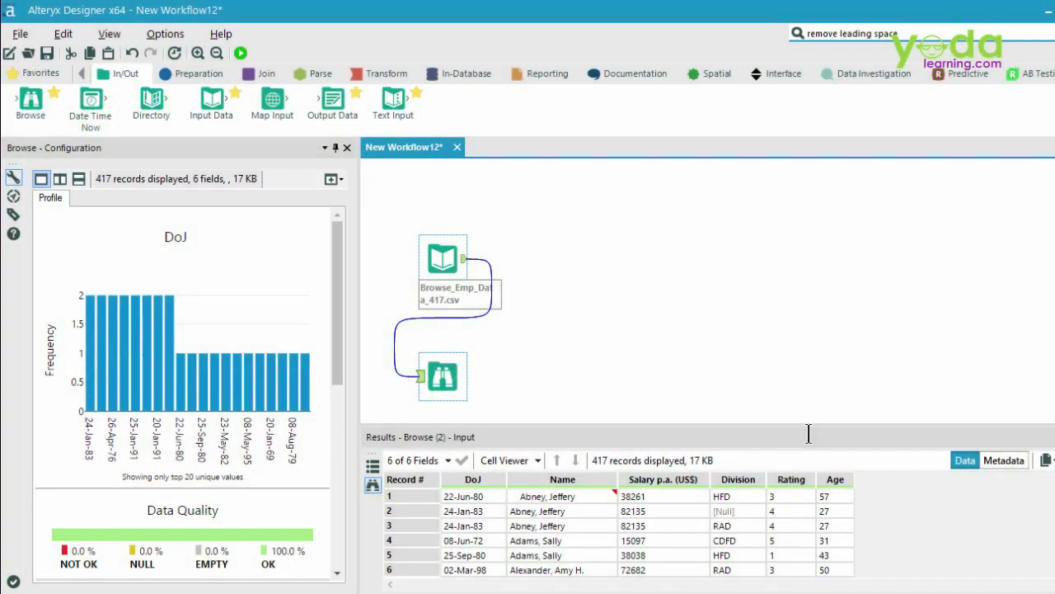
- Toggle the quick-access toolbar off and on, then toggle the tool palette until it's hidden
{"action": "key", "text": "ctrl+alt+b"}
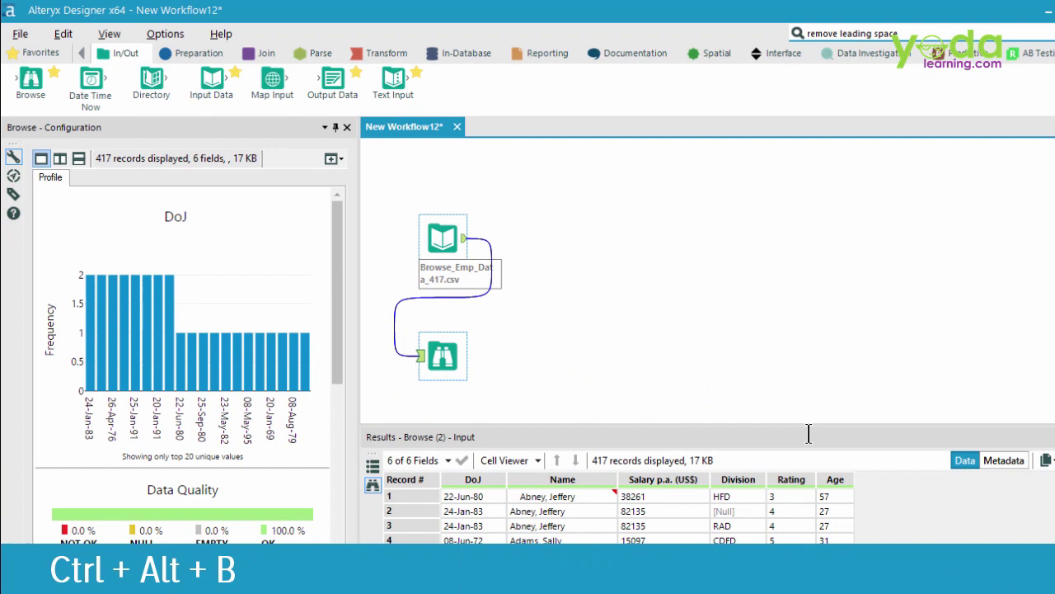
{"action": "key", "text": "ctrl+alt+b"}
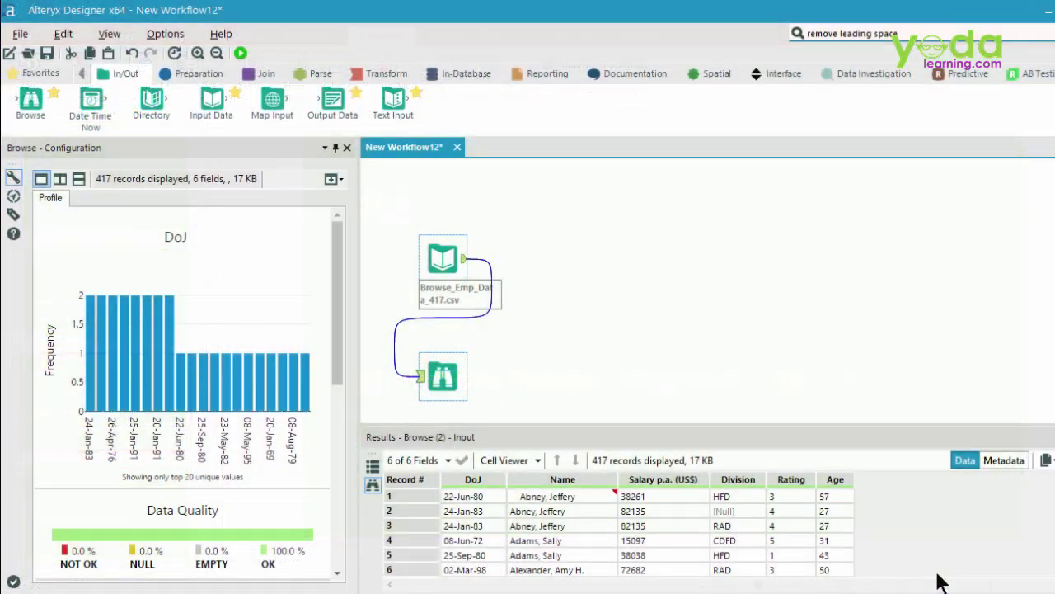
{"action": "key", "text": "ctrl+alt+t"}
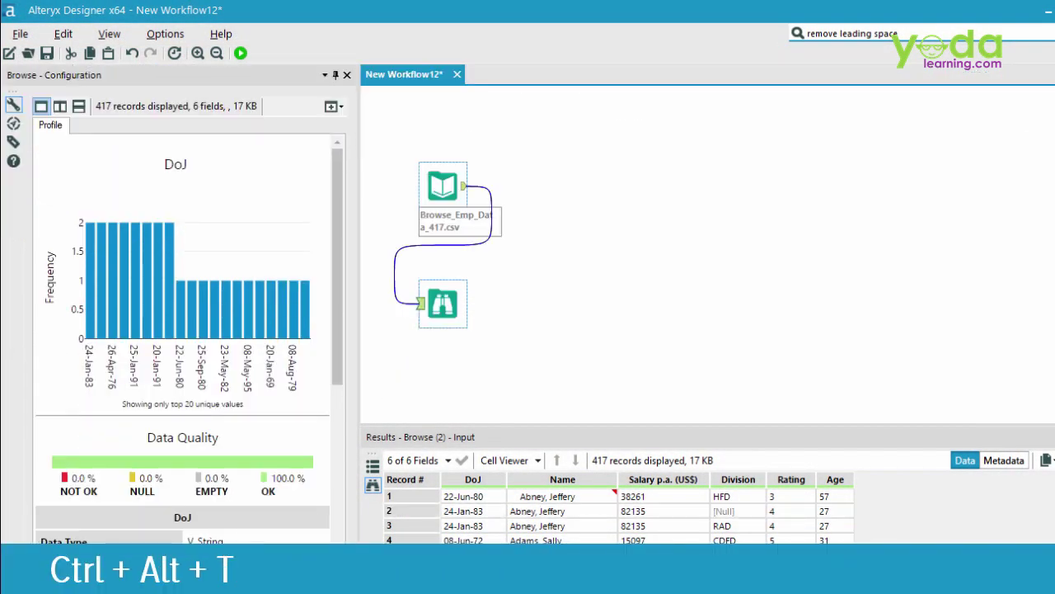
{"action": "key", "text": "ctrl+alt+t"}
{"action": "key", "text": "ctrl+alt+t"}
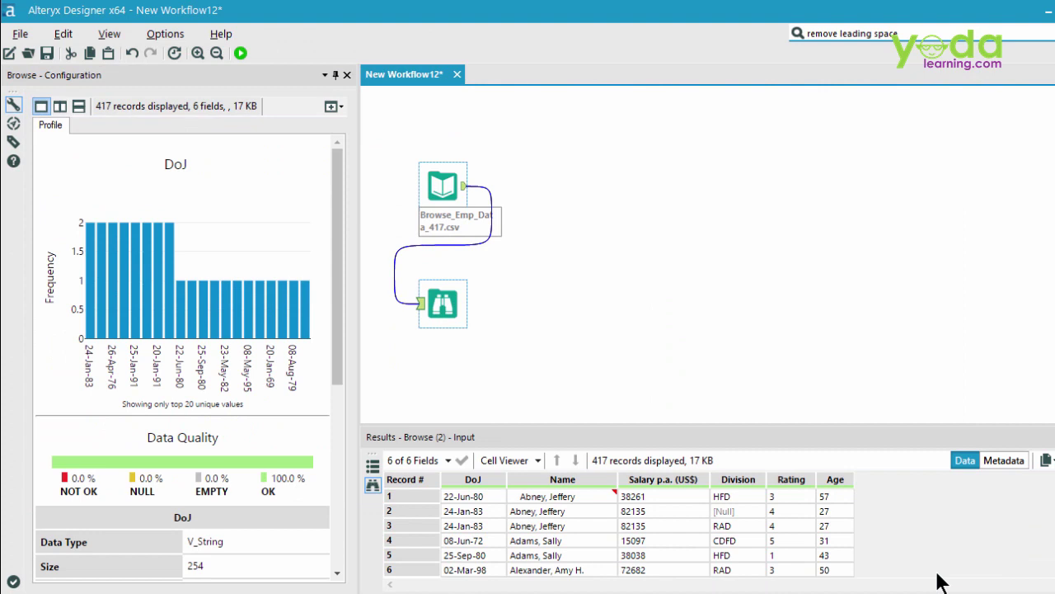
{"action": "key", "text": "ctrl+alt+t"}
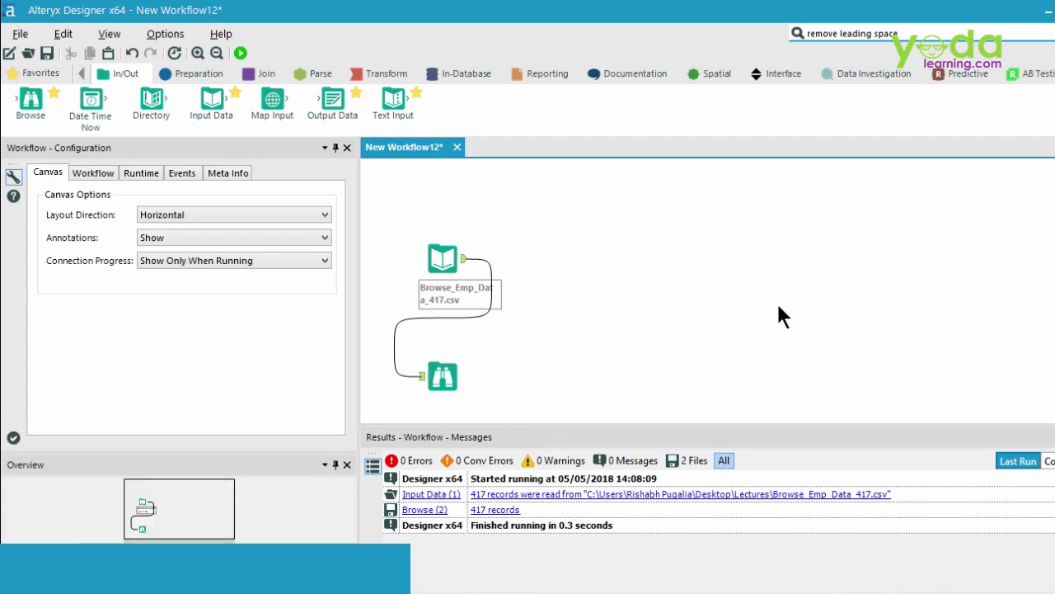
- Toggle the Overview panel open and the Results panel off and on
{"action": "key", "text": "ctrl+alt+v"}
{"action": "key", "text": "ctrl+alt+v"}
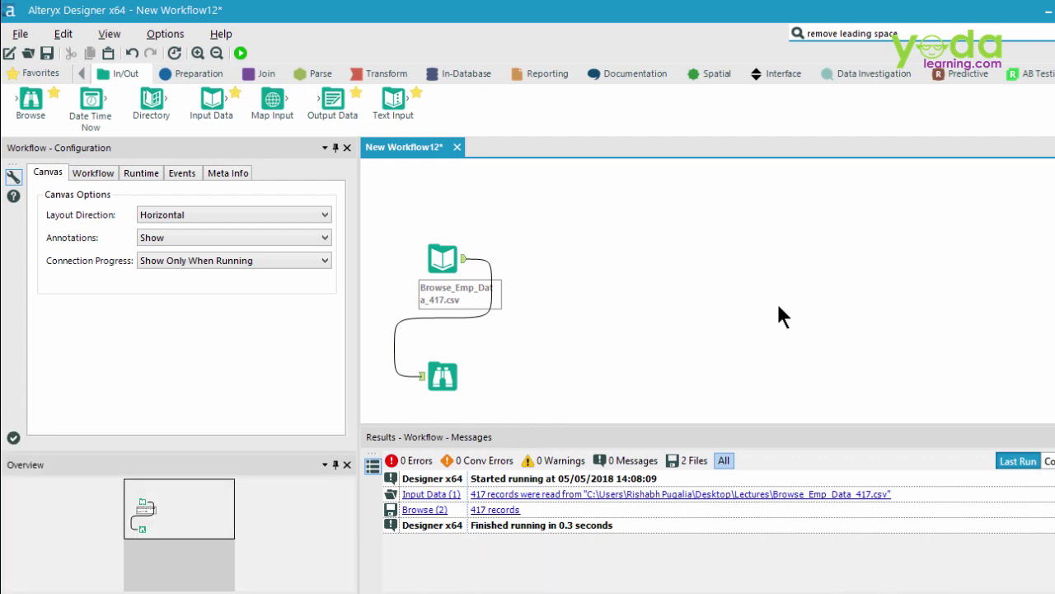
{"action": "key", "text": "ctrl+alt+v"}
{"action": "key", "text": "ctrl+alt+v"}
{"action": "key", "text": "ctrl+alt+r"}
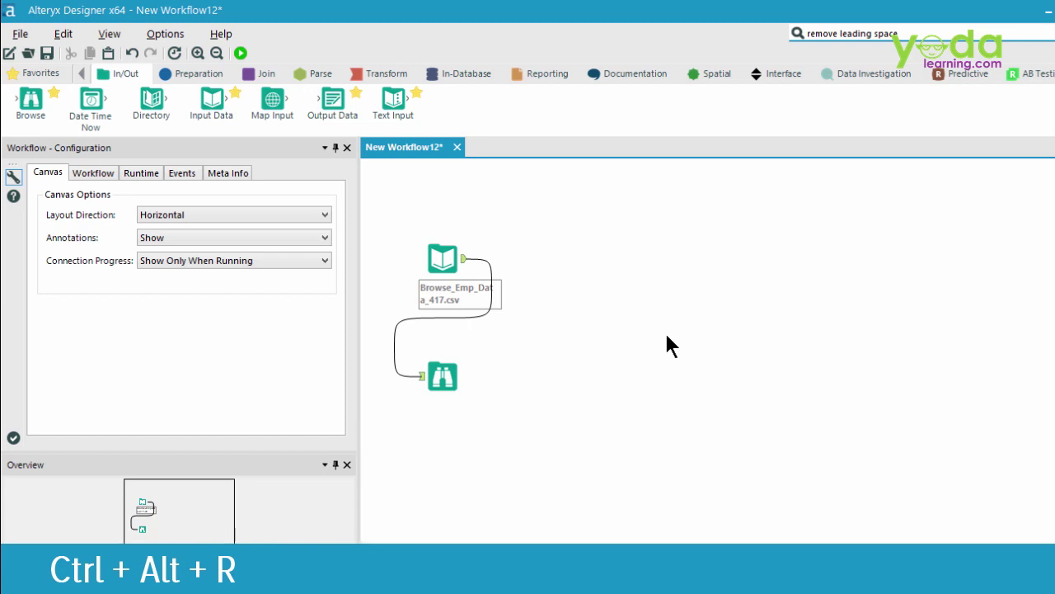
{"action": "key", "text": "ctrl+alt+r"}
{"action": "key", "text": "ctrl+alt+r"}
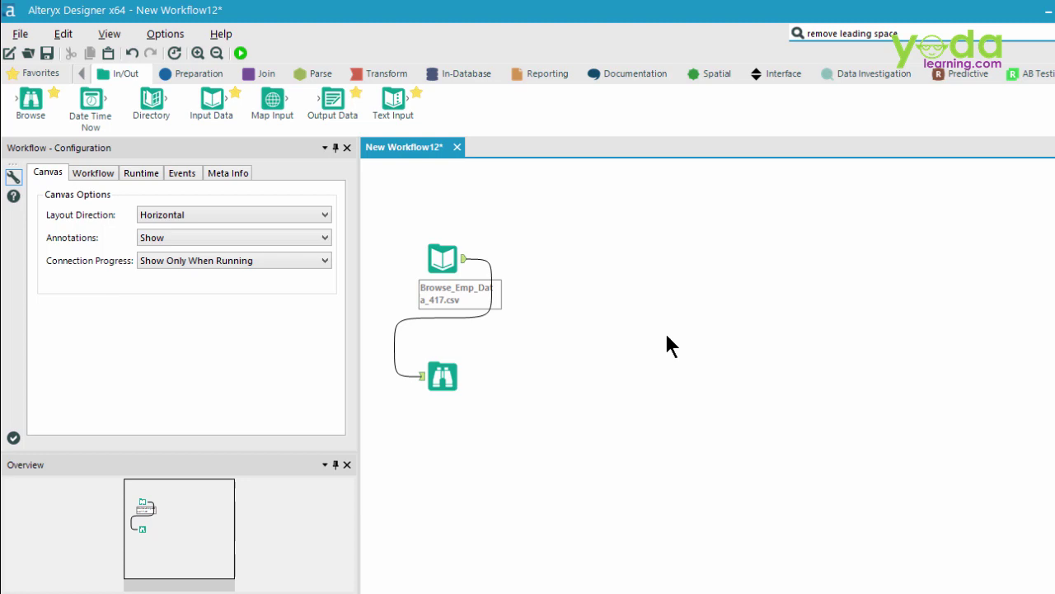
{"action": "key", "text": "ctrl+alt+r"}
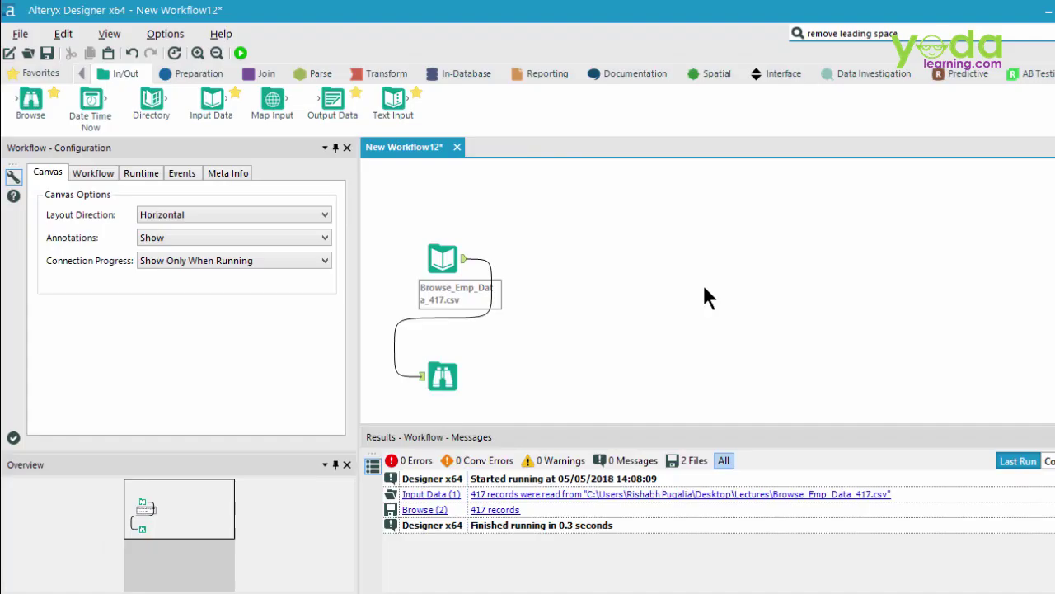
- Toggle the Configuration panel until hidden, then open and close the Interface Designer
{"action": "key", "text": "ctrl+alt+c"}
{"action": "key", "text": "ctrl+alt+c"}
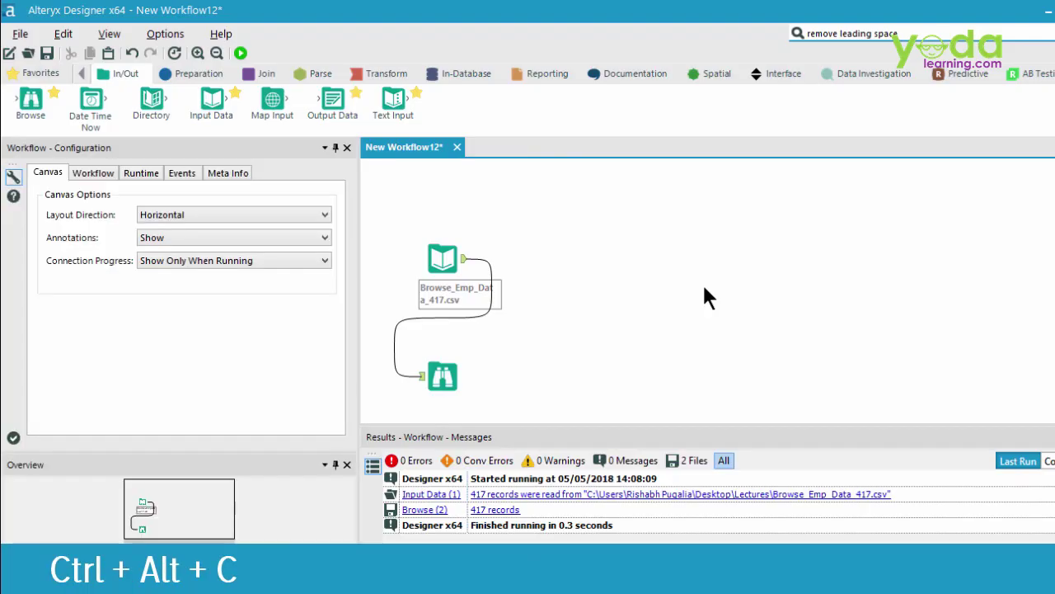
{"action": "key", "text": "ctrl+alt+c"}
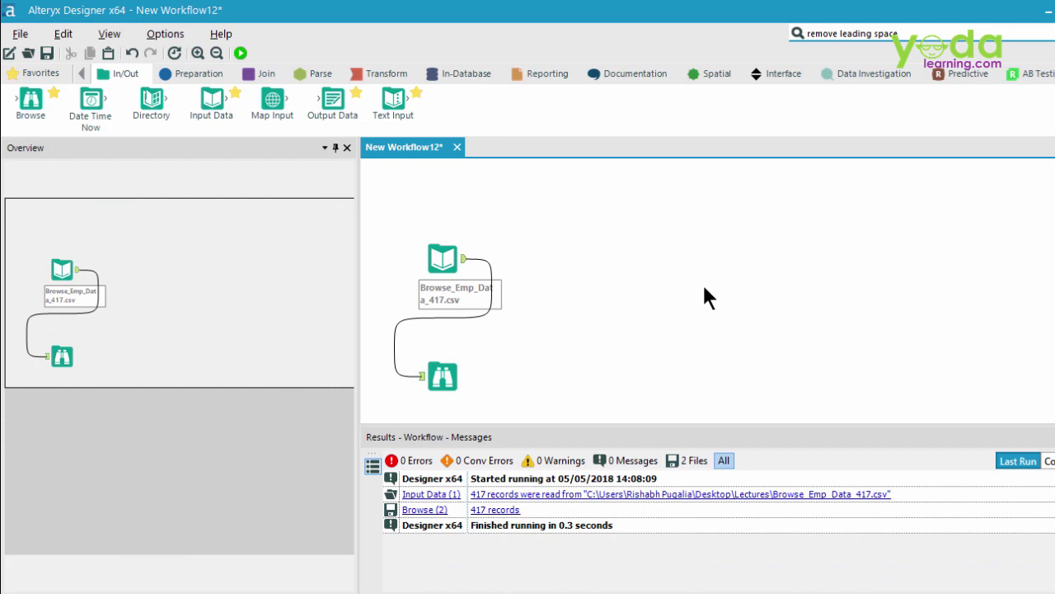
{"action": "key", "text": "ctrl+alt+c"}
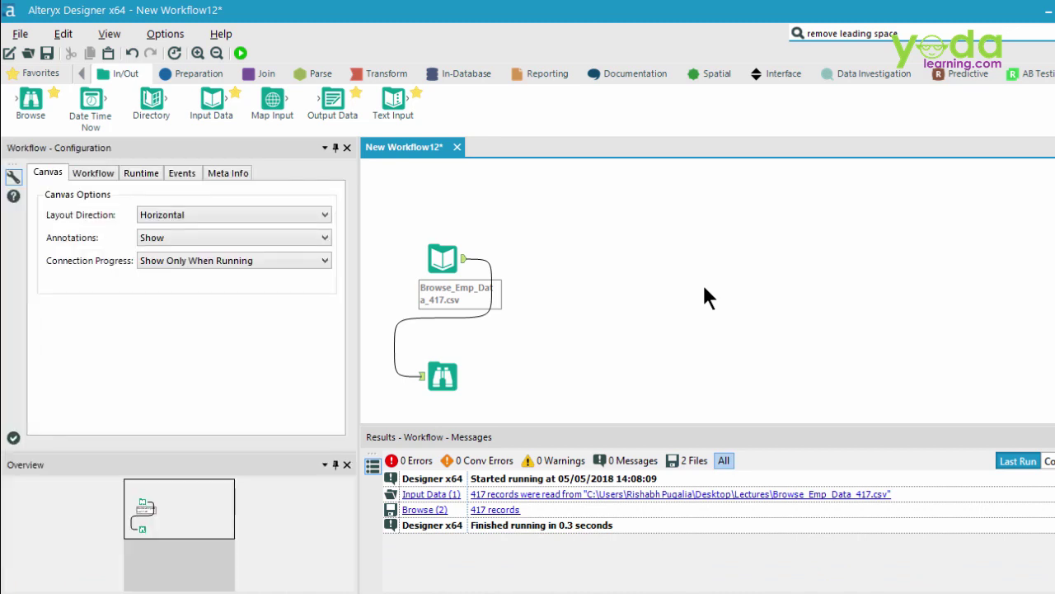
{"action": "key", "text": "ctrl+alt+c"}
{"action": "key", "text": "ctrl+alt+c"}
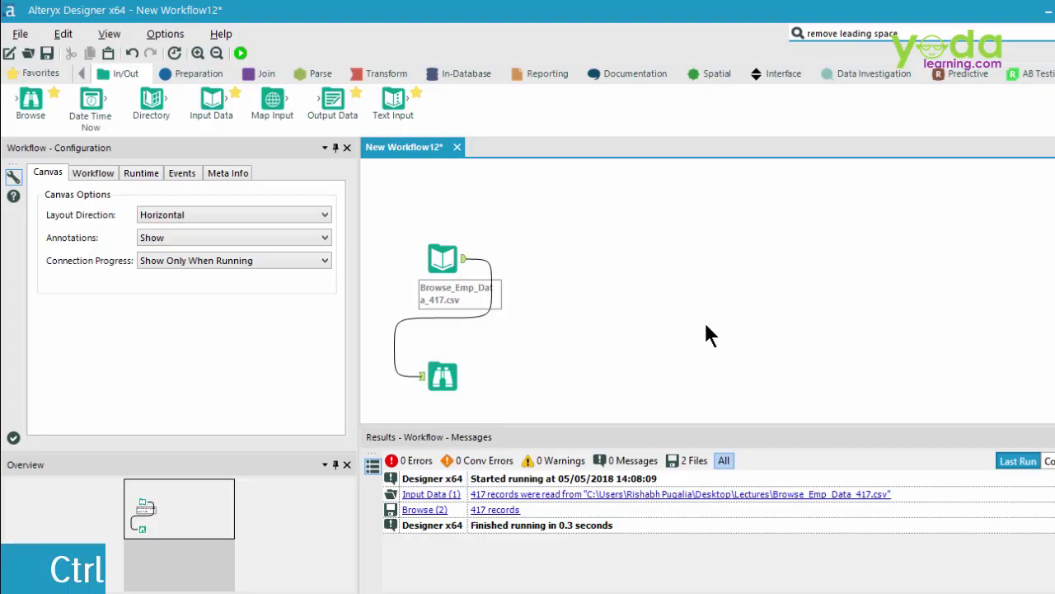
{"action": "key", "text": "ctrl+alt+d"}
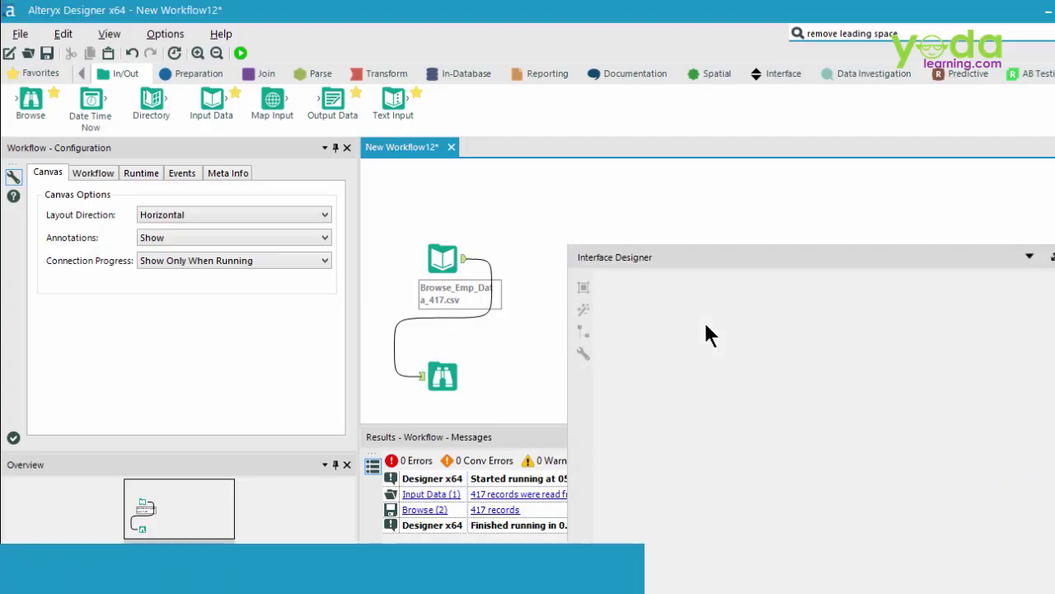
{"action": "key", "text": "ctrl+alt+d"}
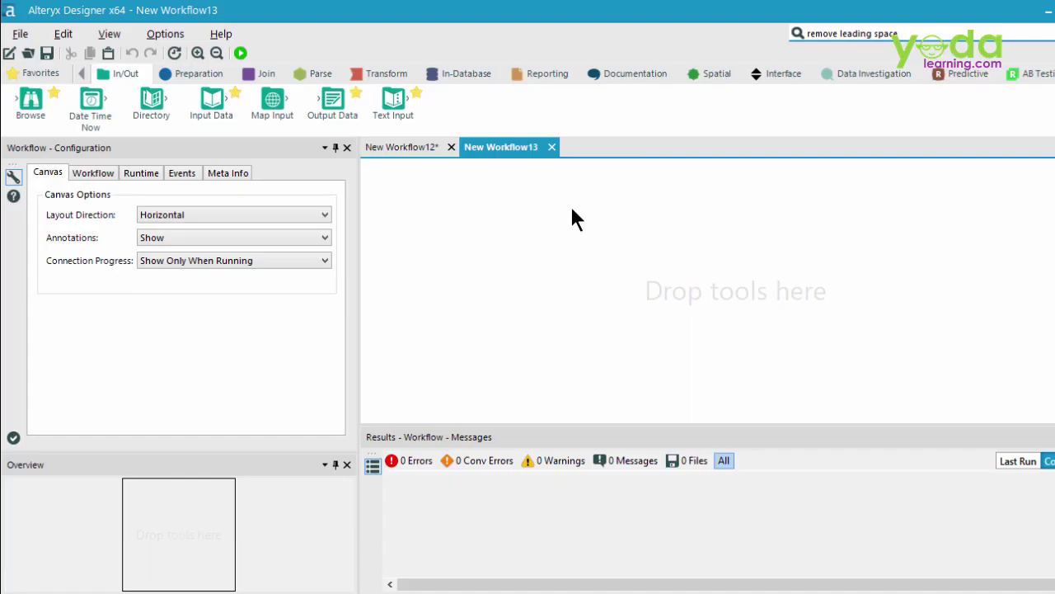
- Switch between New Workflow12 and New Workflow13 tabs, using Ctrl+Tab to end on New Workflow12
{"action": "left_click", "coordinate": [403, 148]}
{"action": "left_click", "coordinate": [497, 151]}
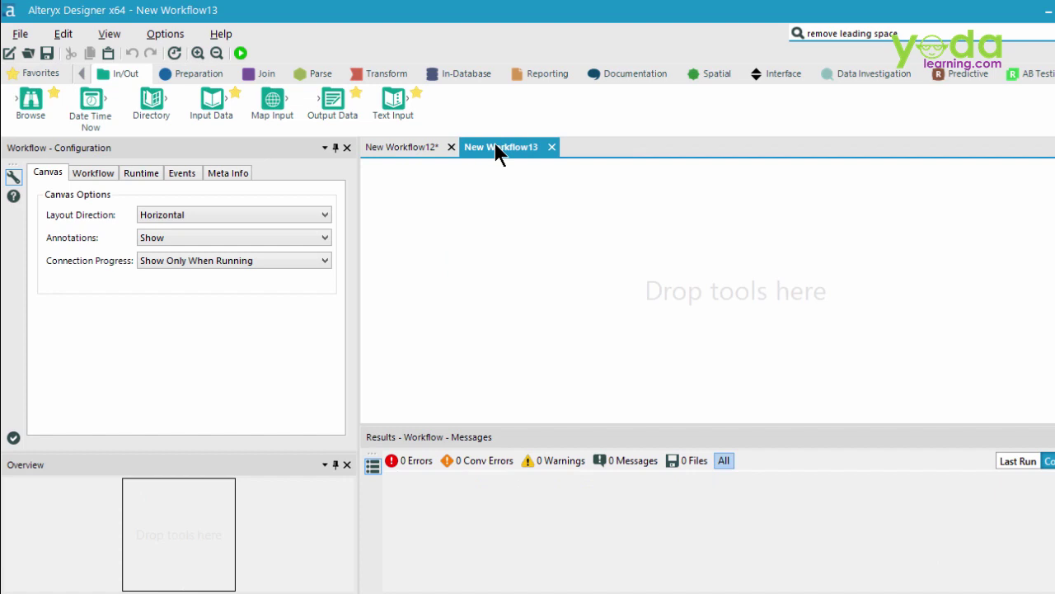
{"action": "key", "text": "ctrl+Tab"}
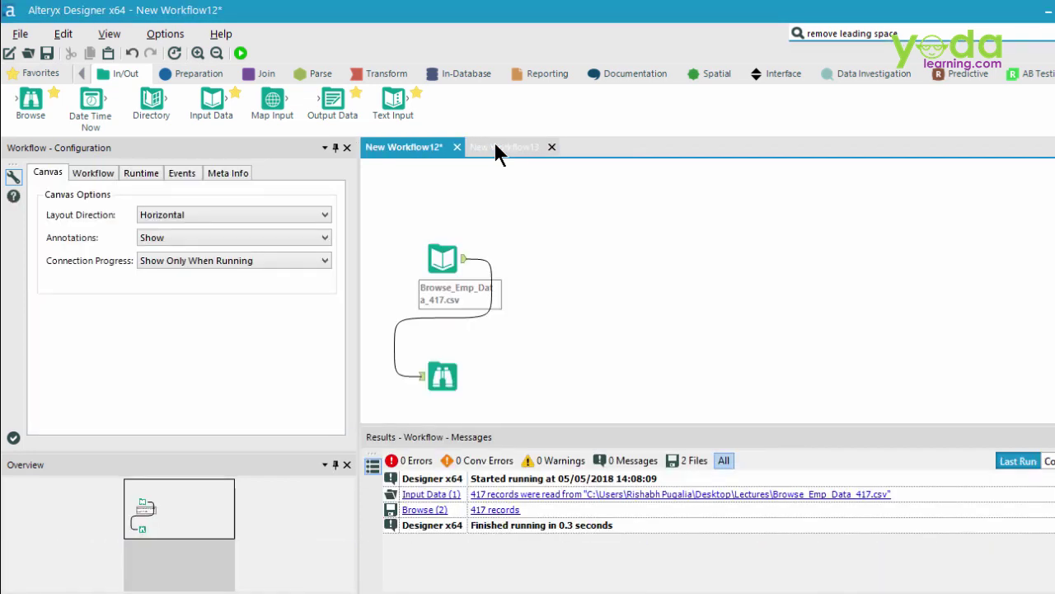
{"action": "key", "text": "ctrl+Tab"}
{"action": "key", "text": "ctrl+Tab"}
{"action": "key", "text": "ctrl+Tab"}
{"action": "key", "text": "ctrl+Tab"}
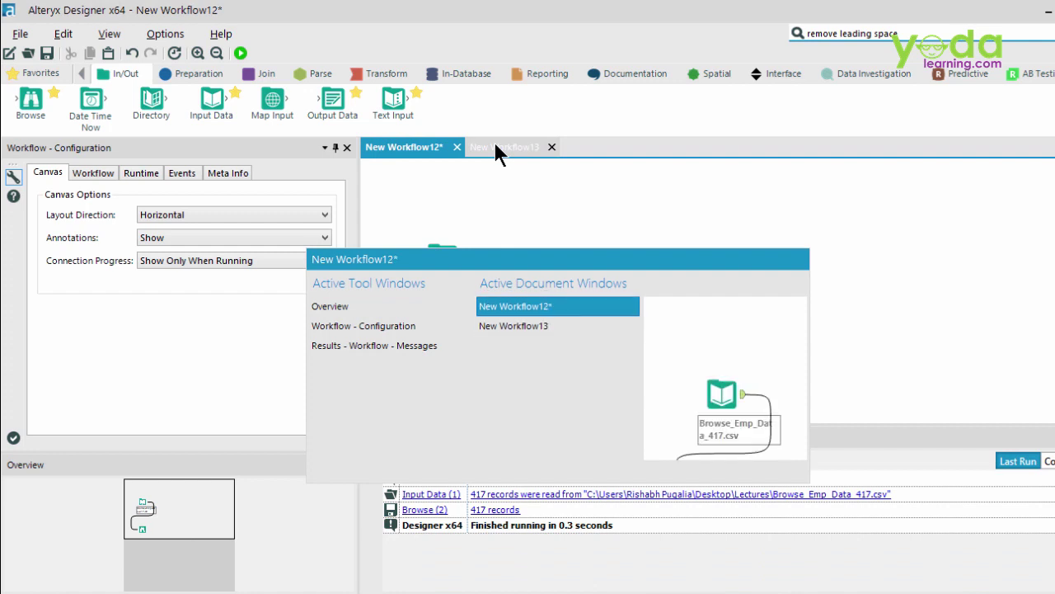
{"action": "key", "text": "ctrl+Tab"}
{"action": "key", "text": "ctrl+Tab"}
{"action": "key", "text": "ctrl+Tab"}
{"action": "key", "text": "ctrl+Tab"}
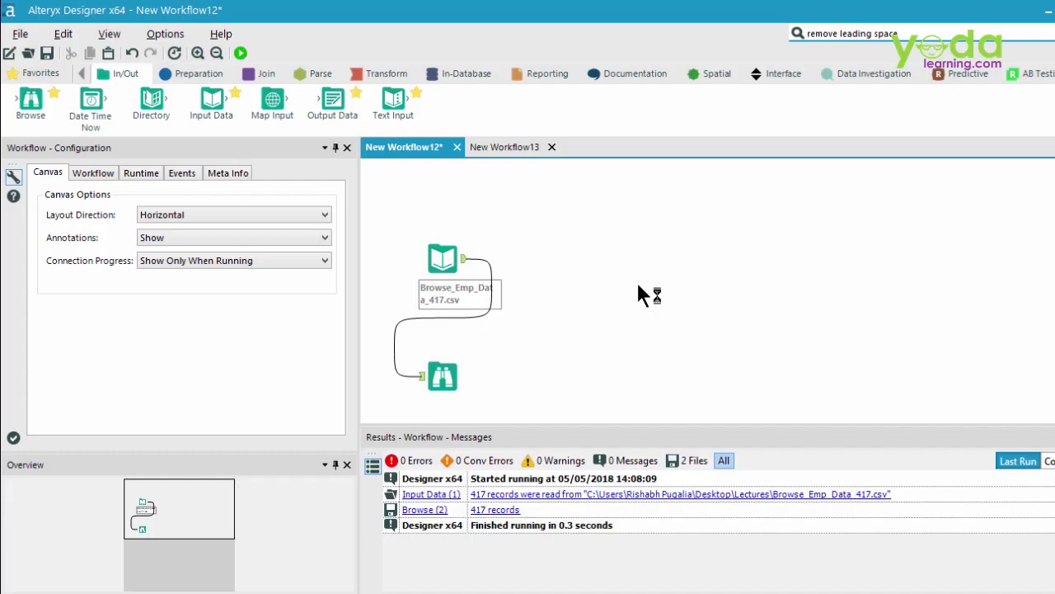
- Open the online Alteryx Designer Help home page with F1
{"action": "key", "text": "F1"}
- Select the 'remove leading space' query in the search box to show Data Cleansing and help results
{"action": "left_click_drag", "start_coordinate": [902, 33], "coordinate": [788, 30]}
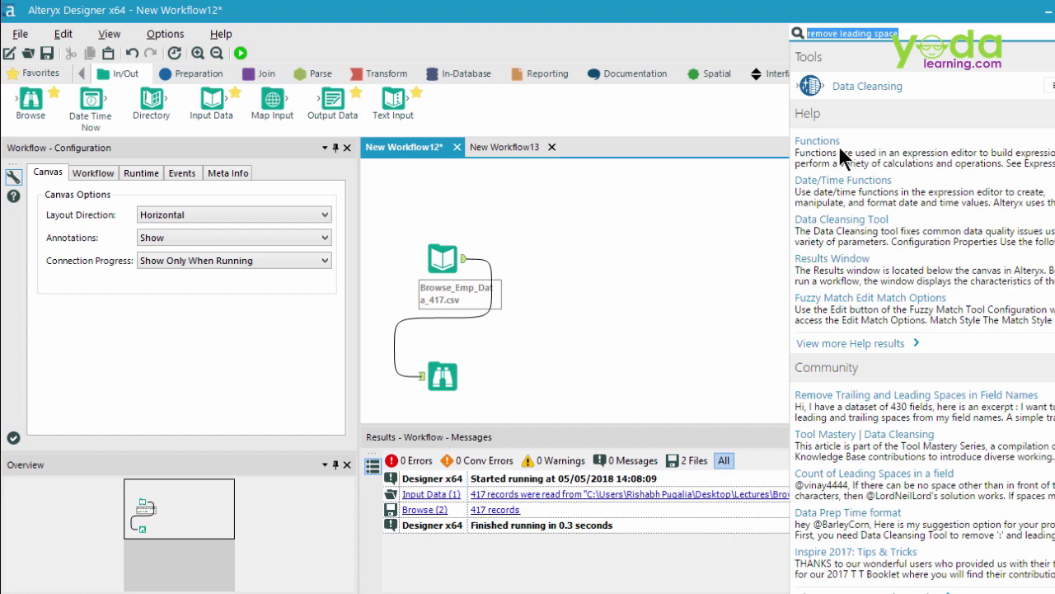
{"action": "left_click", "coordinate": [909, 33]}
{"action": "left_click_drag", "start_coordinate": [910, 33], "coordinate": [783, 22]}
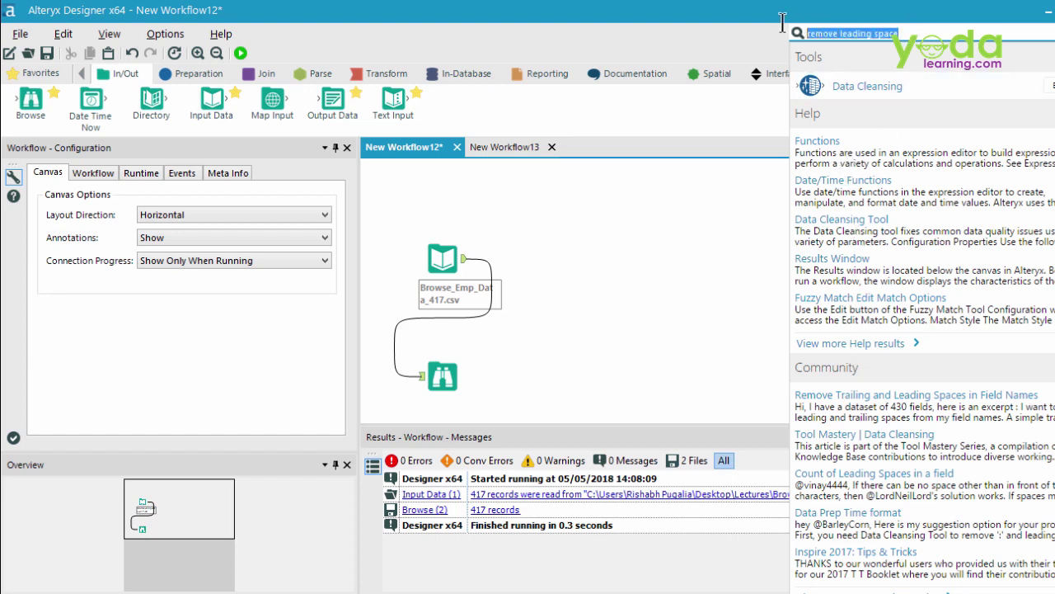